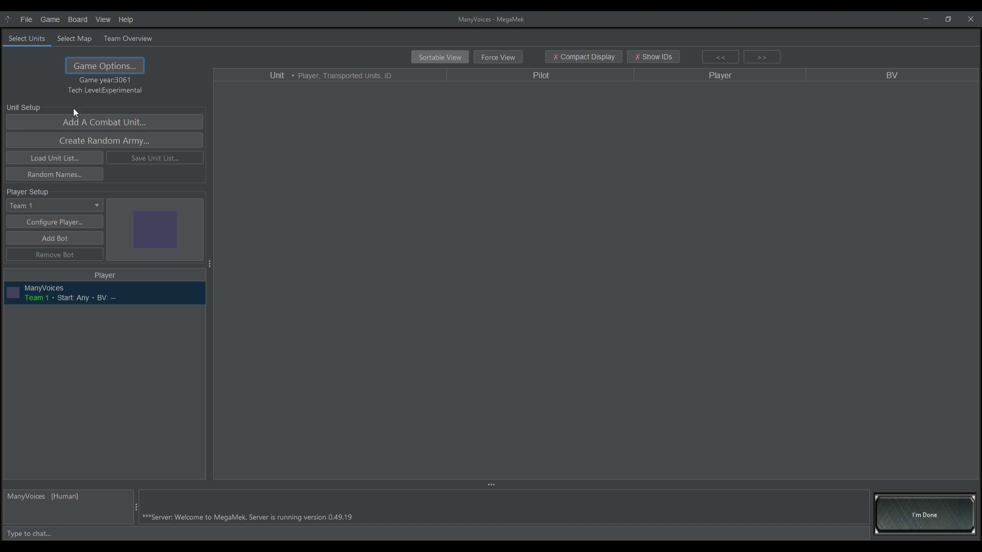
Step: Apply the Windows UI theme in the client settings
left_click(87, 18)
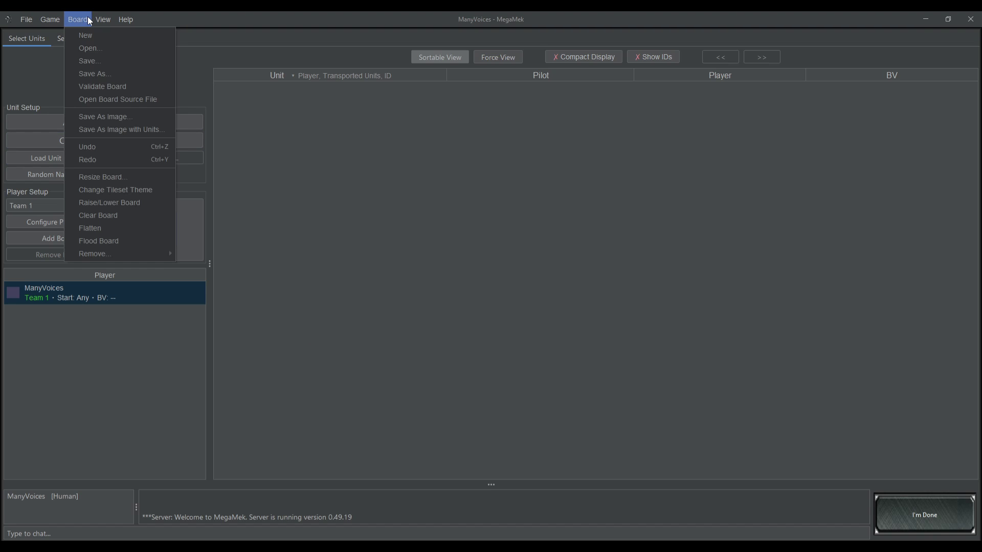
mouse_move(99, 20)
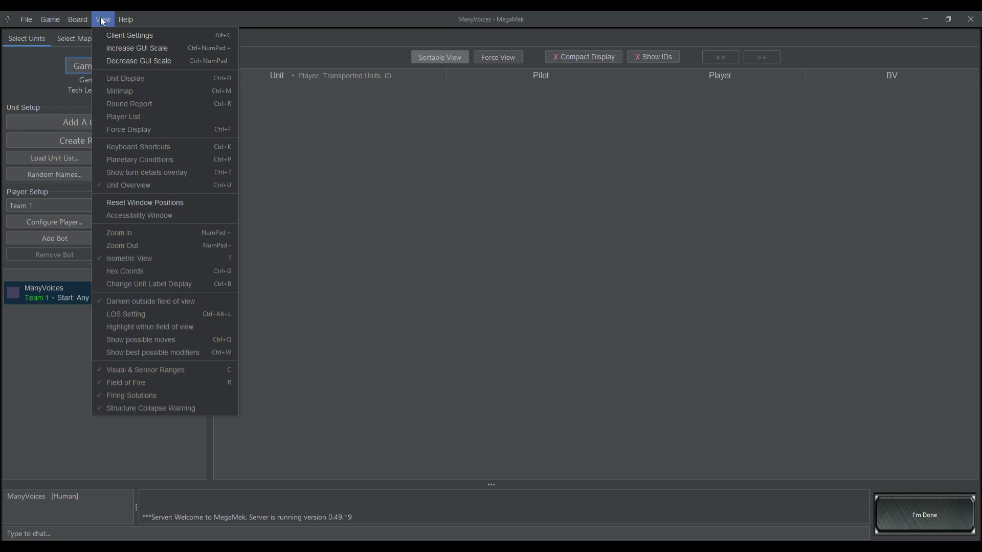
left_click(116, 36)
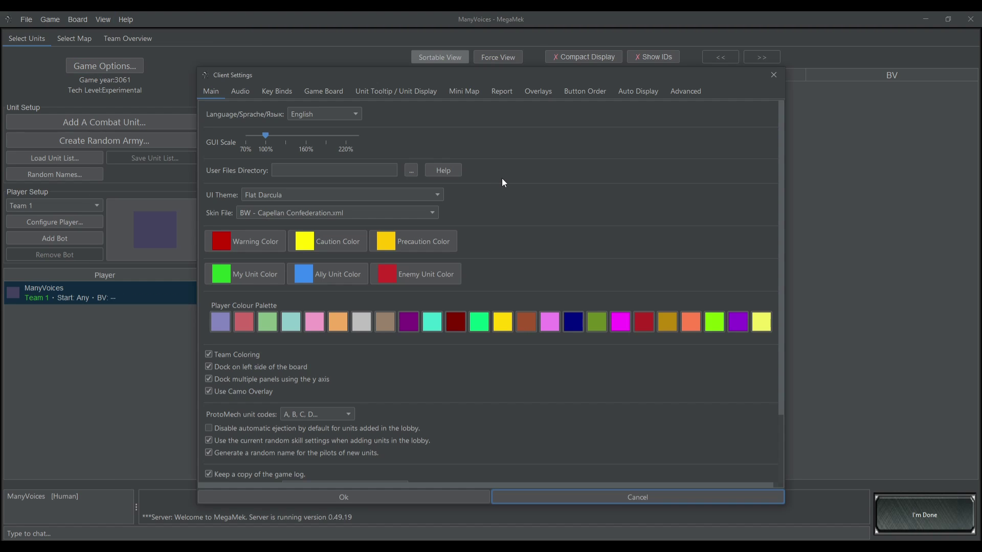
left_click(244, 196)
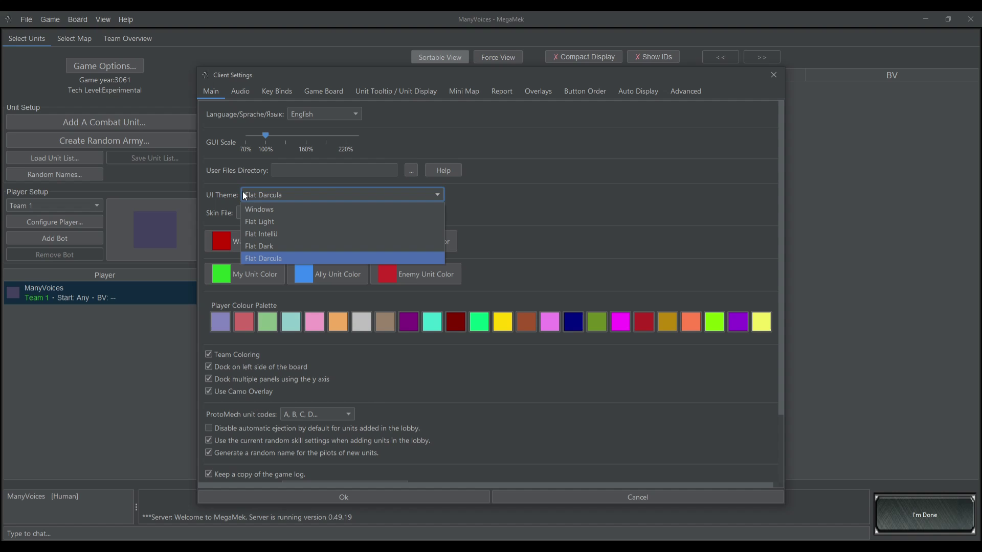
left_click(299, 211)
left_click(325, 499)
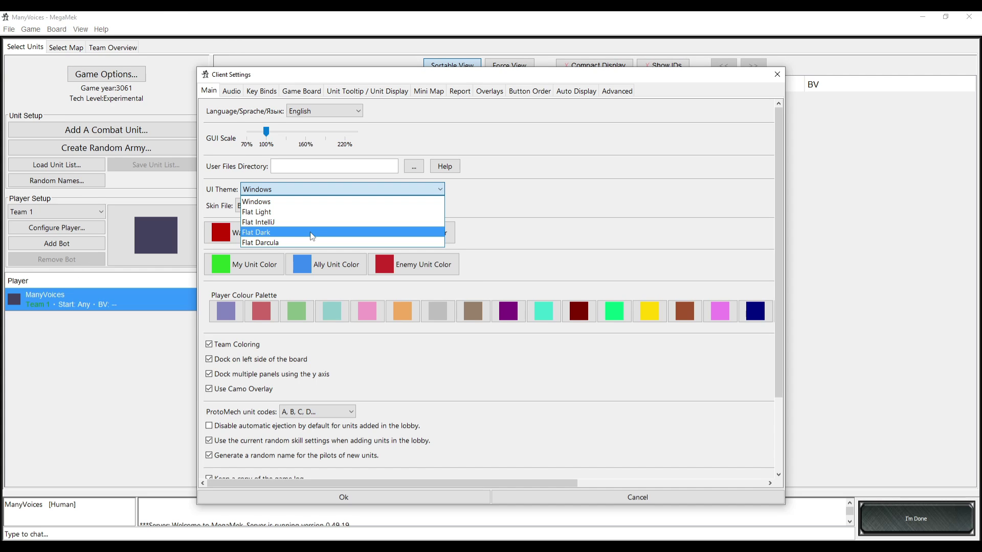
Step: Set the UI theme to Flat Dark and apply the client settings
left_click(312, 232)
key("Return")
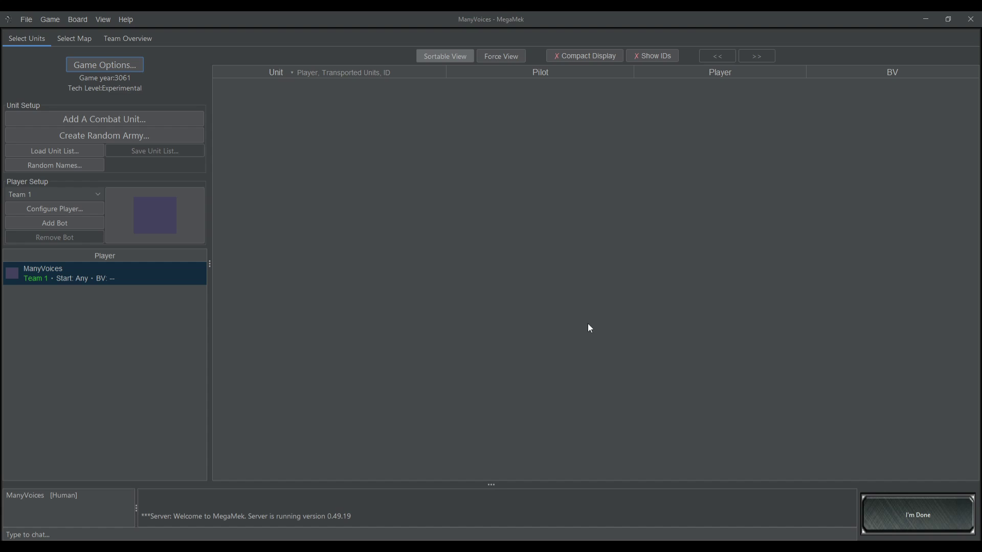
Step: Reopen the client settings and adjust the master volume in the audio settings
key("alt+c")
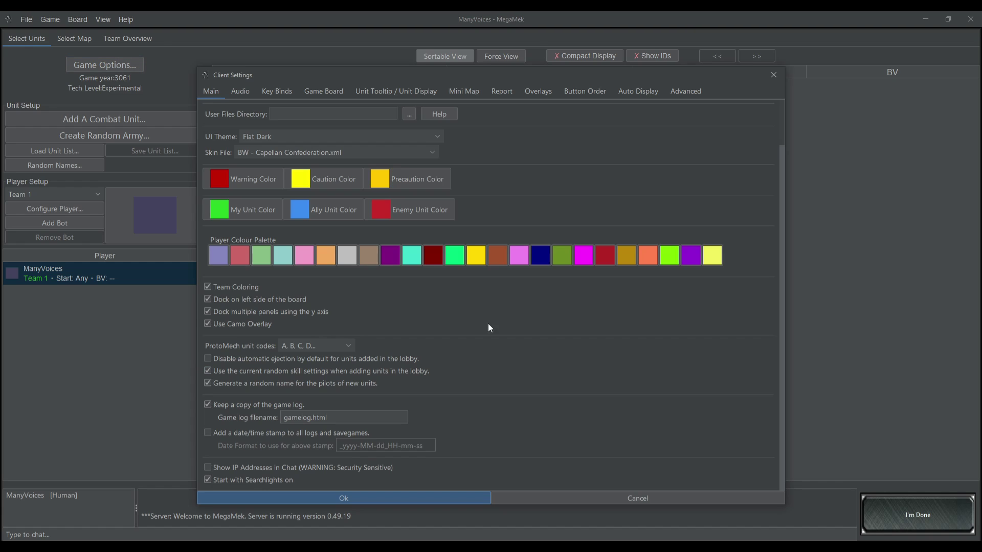
left_click(216, 362)
left_click(240, 91)
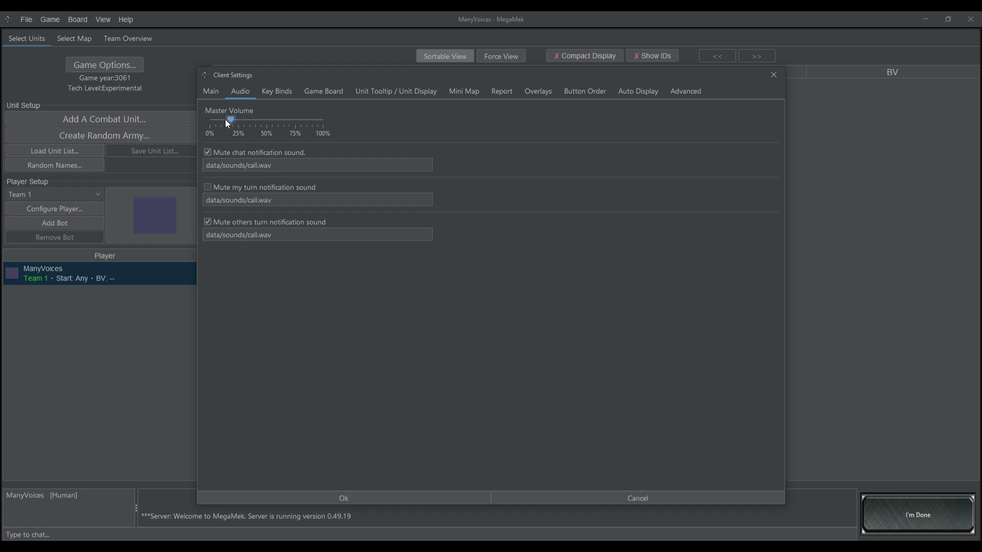
left_click_drag(327, 128, 274, 125)
Step: Examine the button order of the movement and deployment phases in the client settings
left_click(584, 91)
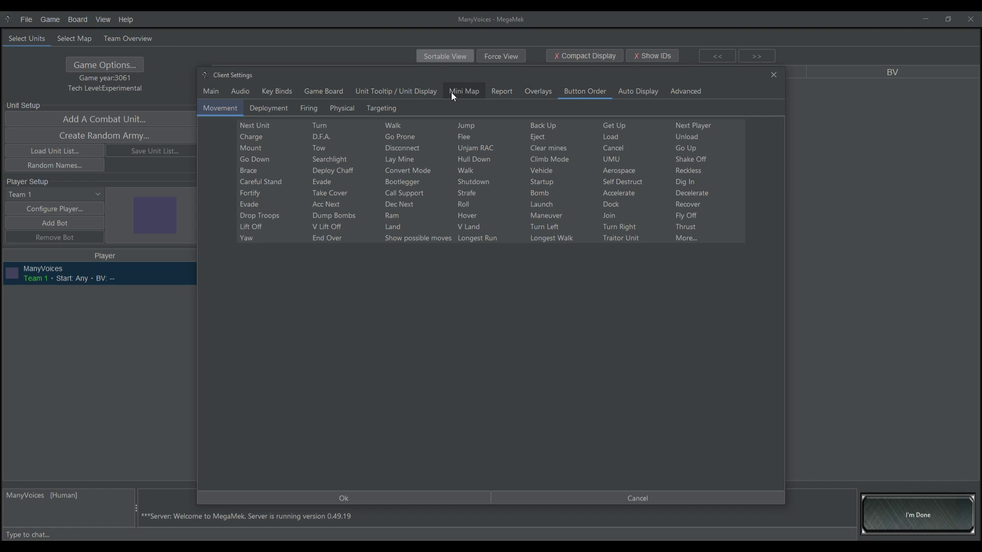
left_click(275, 109)
left_click(236, 107)
left_click(281, 107)
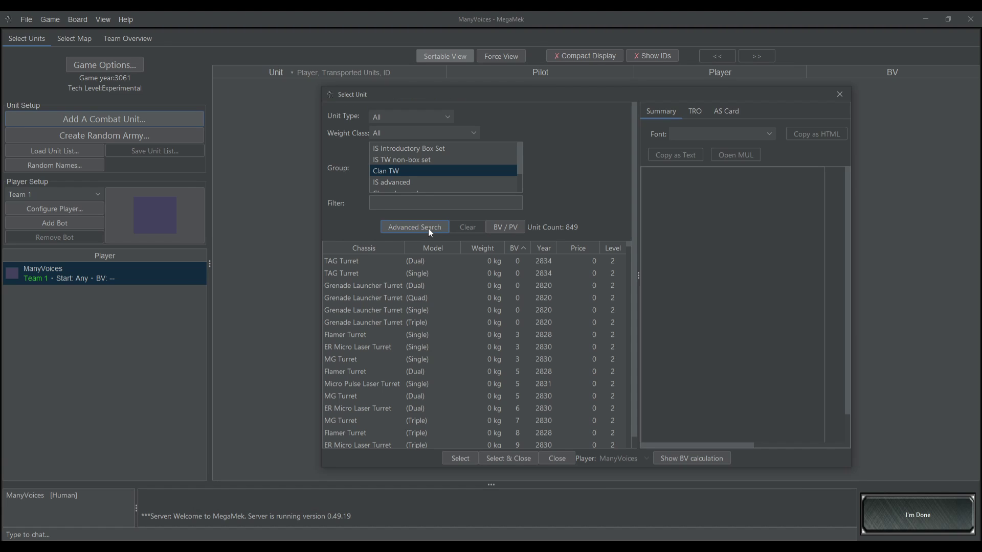
Step: Start an advanced unit search and add one Clan Large Pulse Laser to the weapons and equipment filter expression
left_click(428, 228)
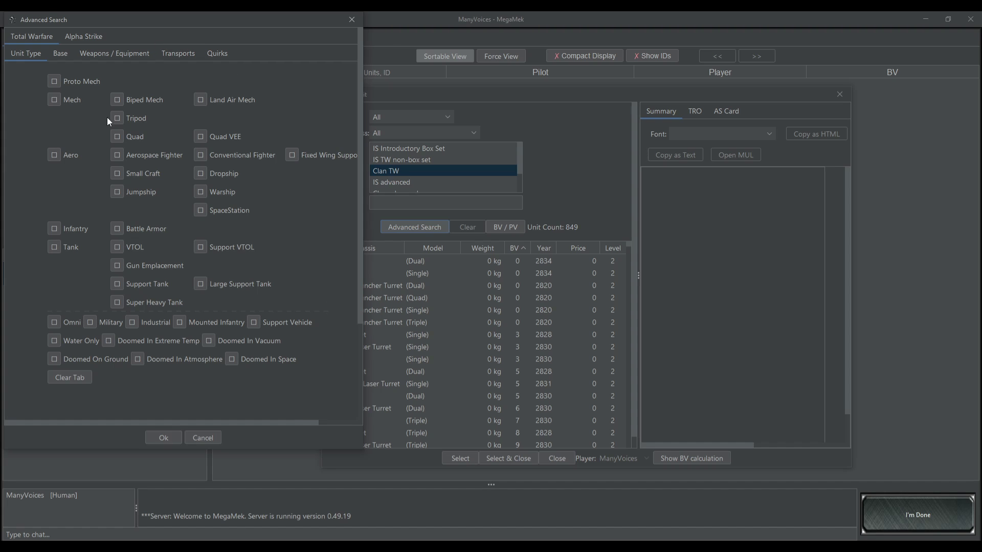
left_click(60, 53)
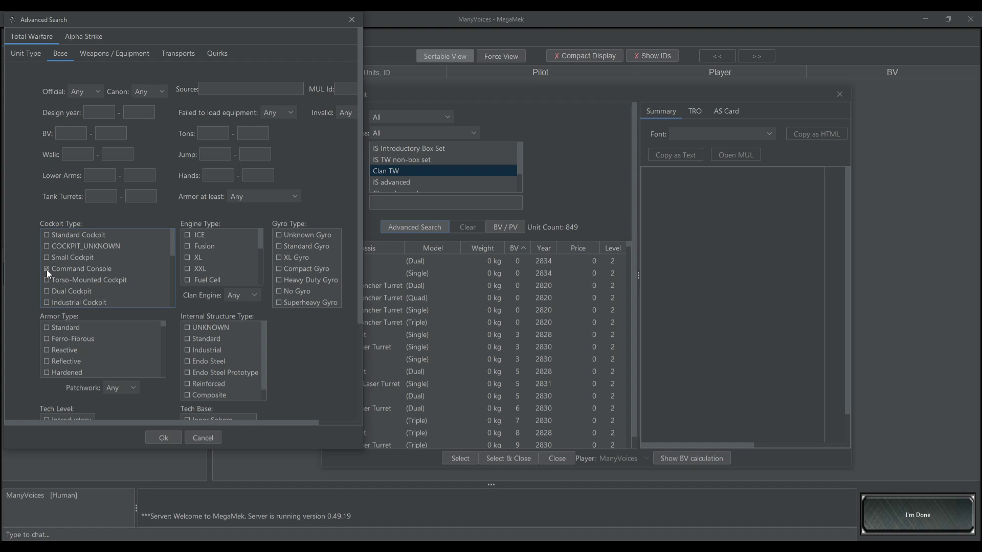
left_click(114, 53)
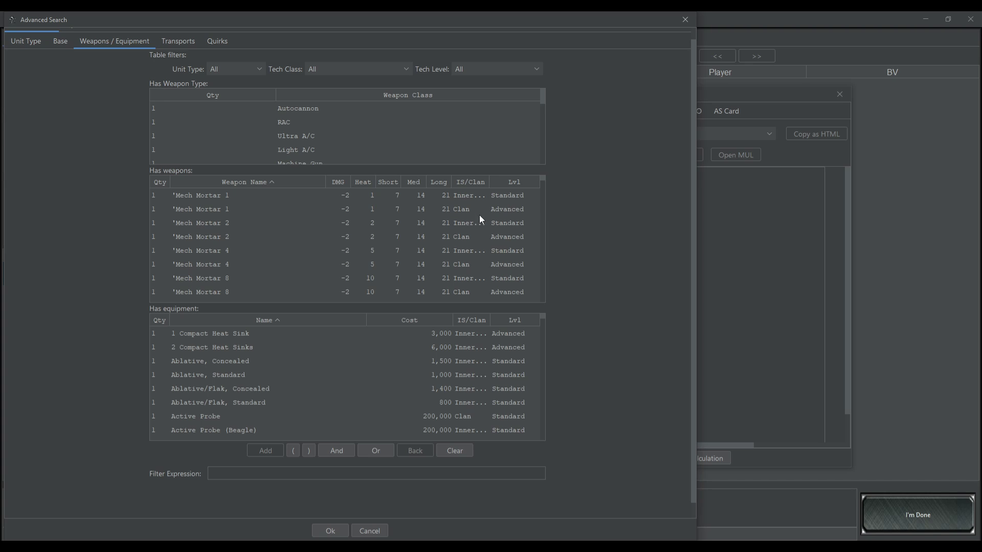
scroll(472, 236, "down", 15)
left_click(274, 236)
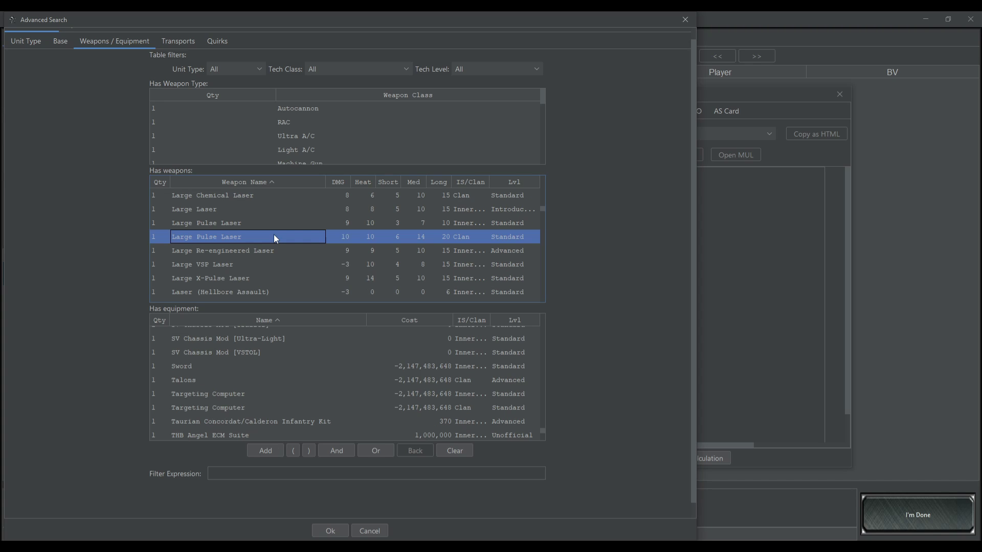
left_click(272, 450)
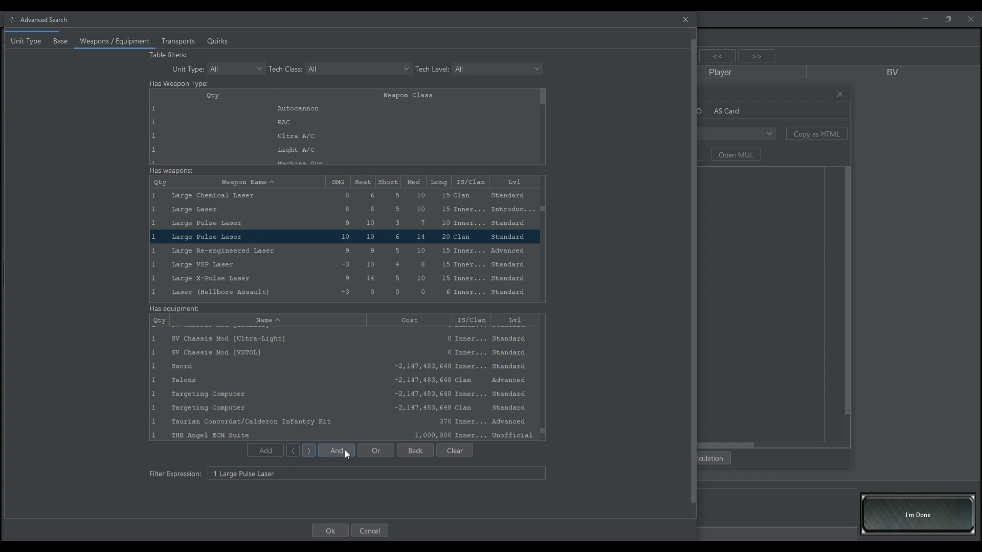
Step: Extend the filter expression with And plus one Clan Targeting Computer, and run the search
left_click(345, 450)
left_click(266, 408)
left_click(266, 452)
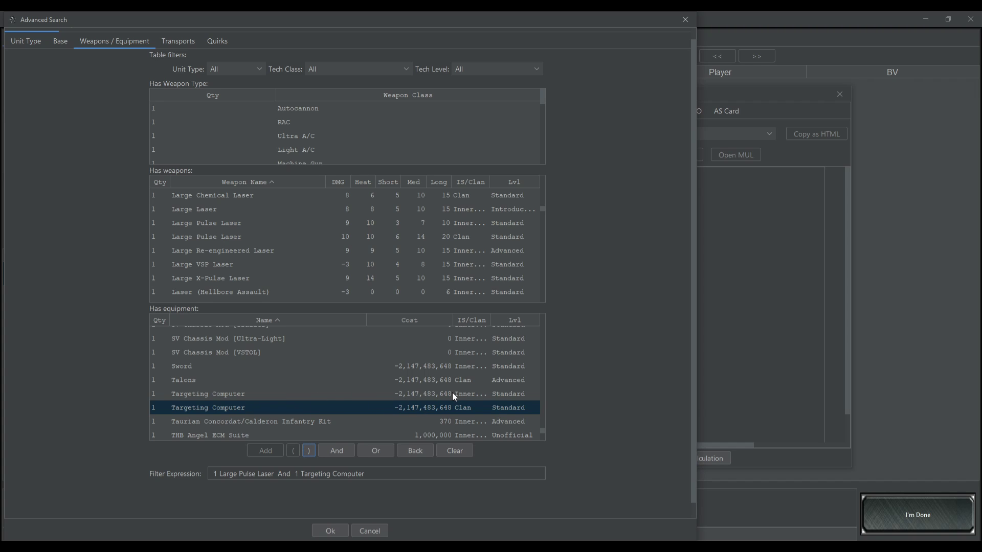
key("Return")
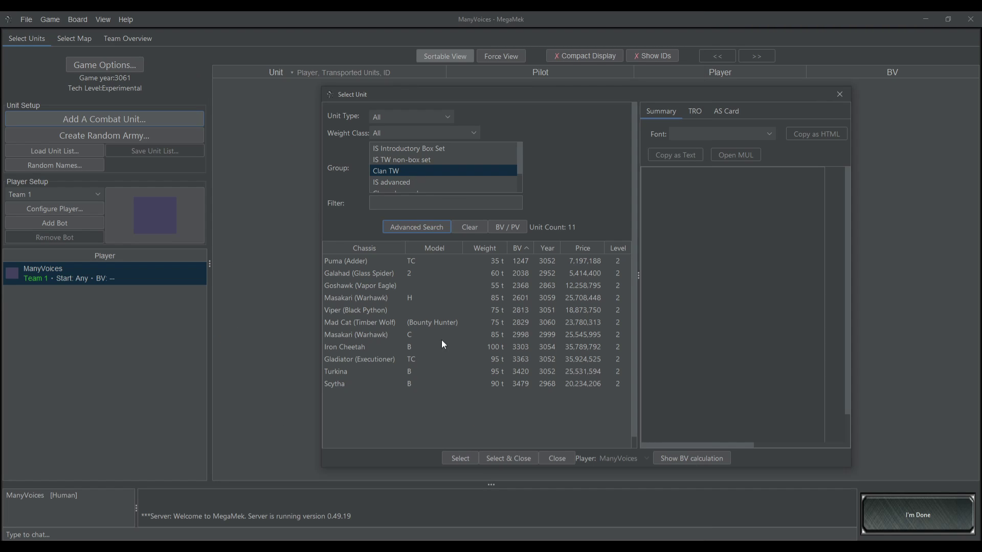
Step: Examine the filtered units in the other groups, including Clan advanced, Clan experimental, IS advanced and IS TW non-box set
scroll(421, 187, "down", 1)
left_click(410, 168)
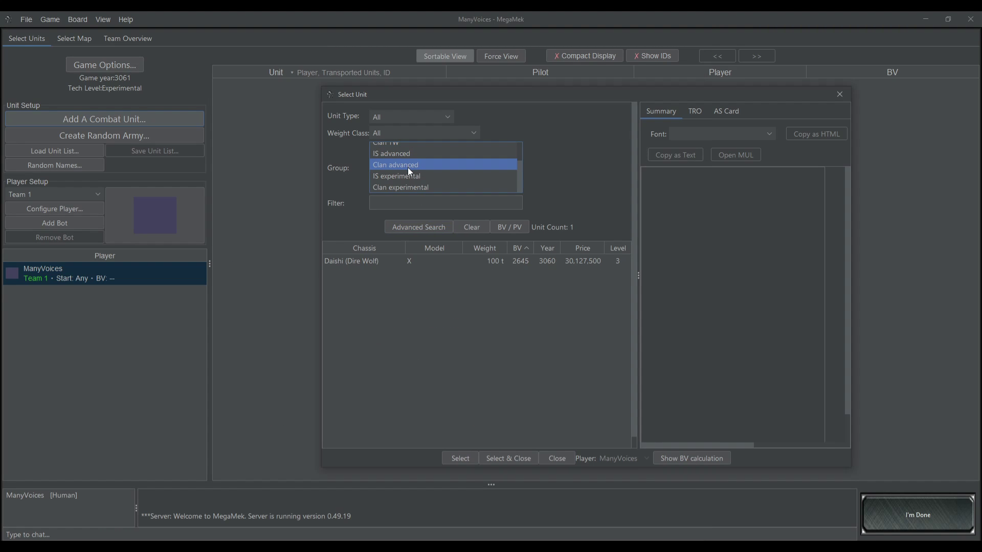
left_click(418, 187)
left_click(408, 167)
scroll(406, 167, "up", 1)
left_click(409, 174)
key("Up")
key("Up")
left_click(417, 160)
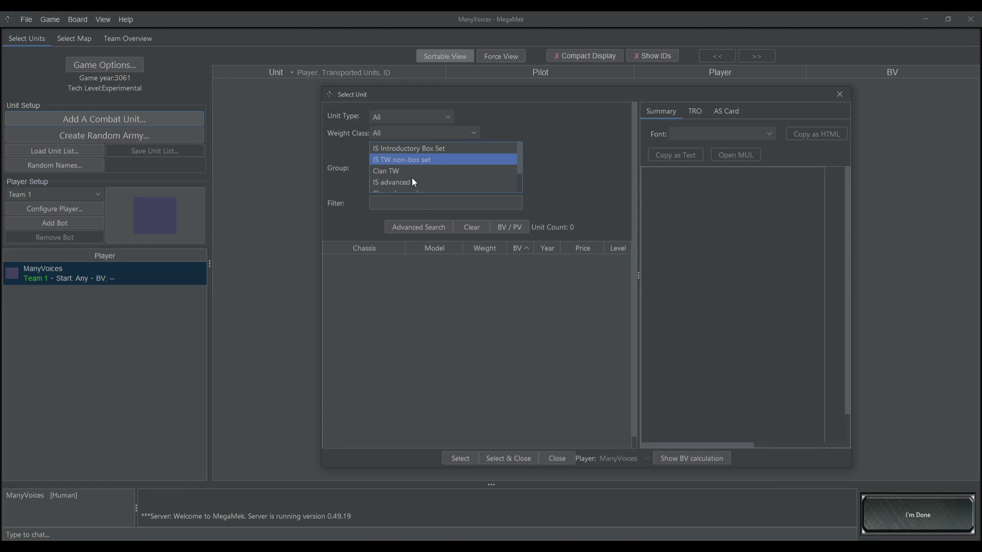
left_click(412, 178)
scroll(414, 175, "down", 1)
left_click(413, 176)
left_click(415, 158)
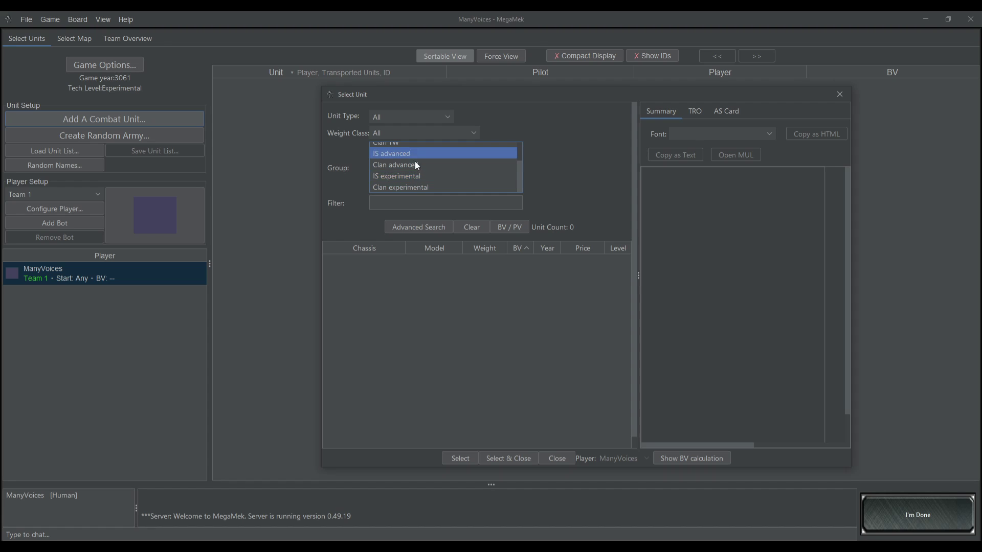
scroll(413, 162, "up", 2)
left_click(412, 162)
left_click(410, 148)
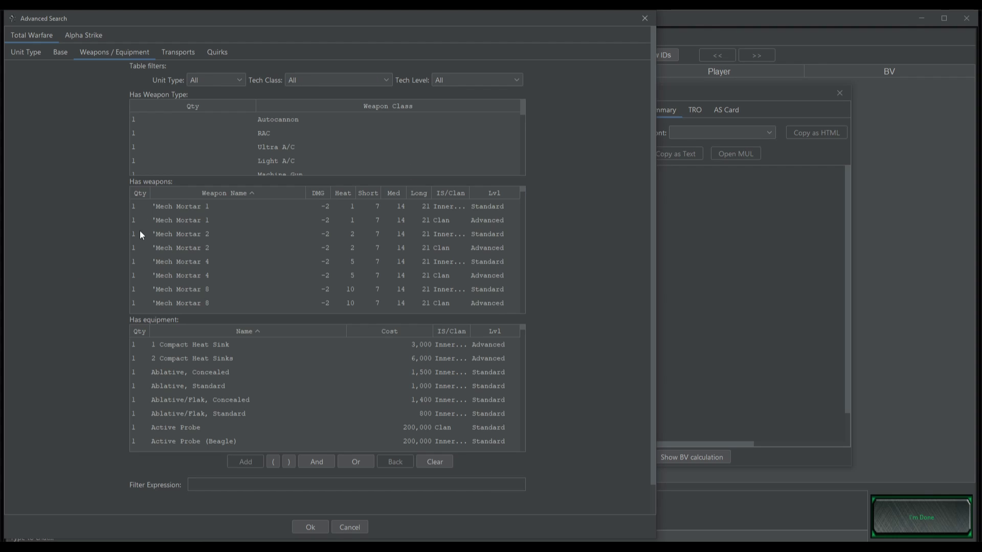
Step: Set the Large Laser quantity to 2 in the advanced search, add it to the filter expression and run the search
left_click(138, 263)
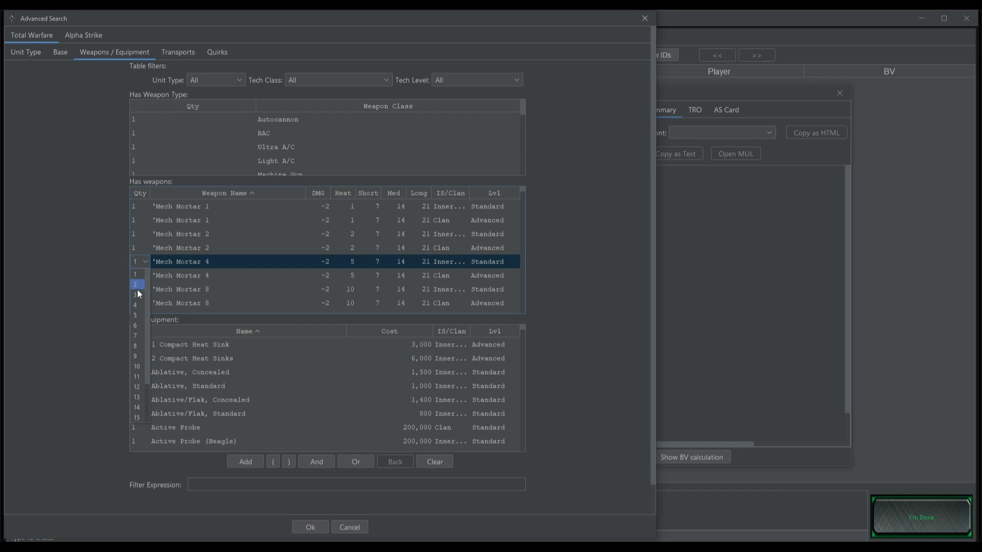
scroll(137, 275, "down", 10)
left_click(138, 271)
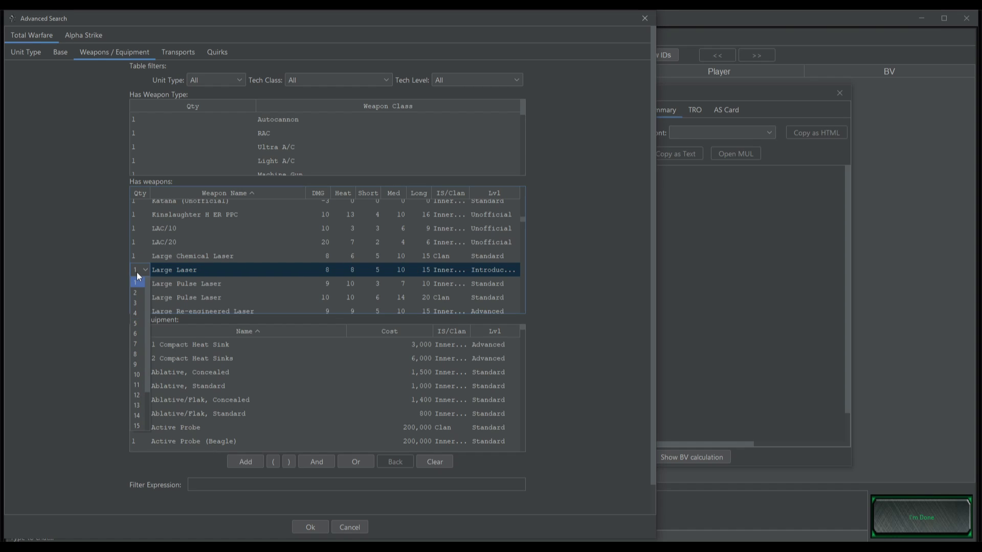
left_click(136, 292)
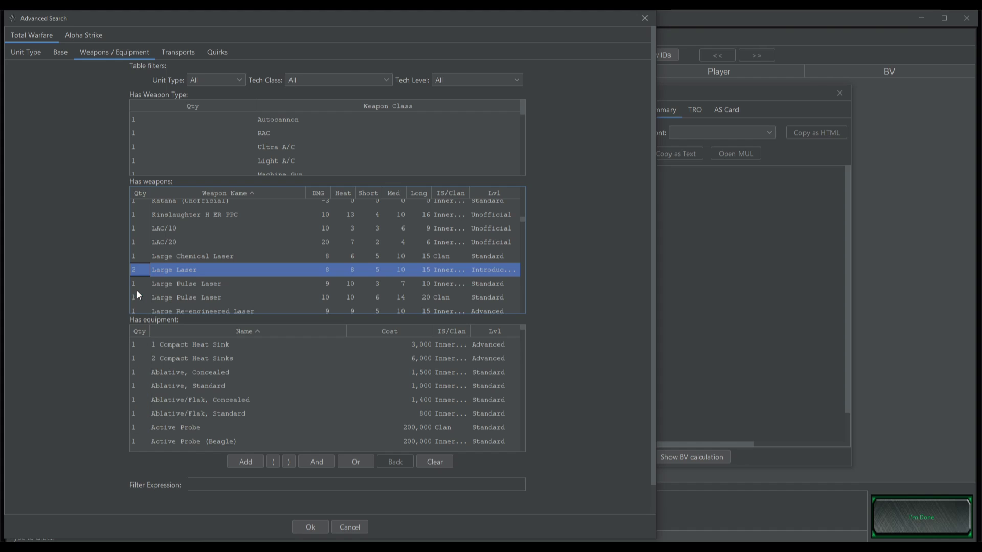
left_click(250, 460)
left_click(311, 527)
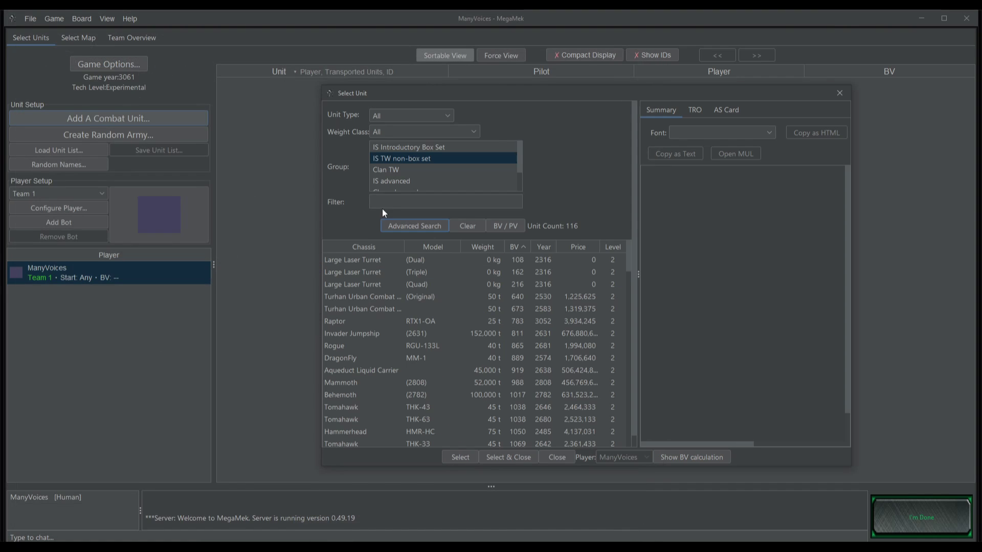
scroll(461, 289, "down", 5)
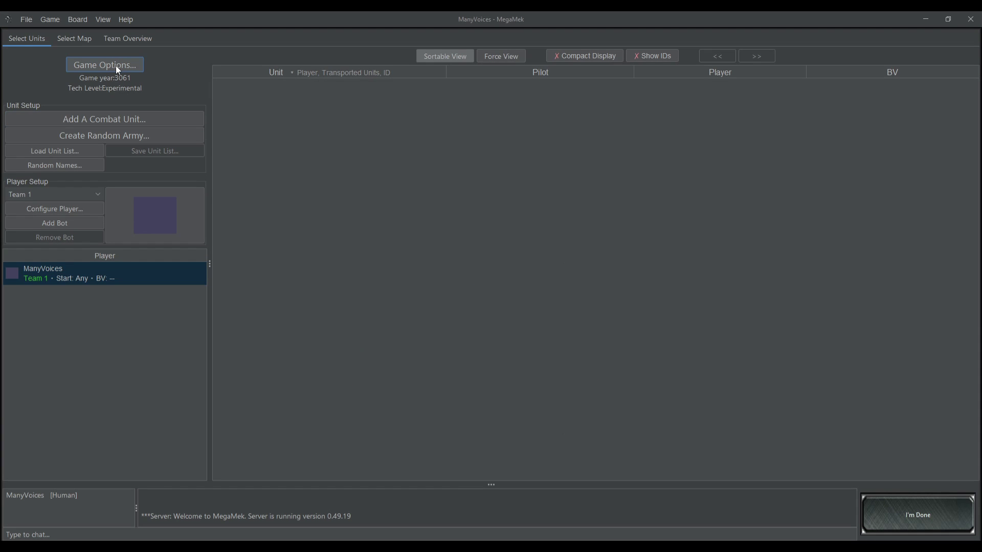
Step: Open the game options, view the advanced and RPG-related rules, and search the options for SPECIAL
left_click(115, 66)
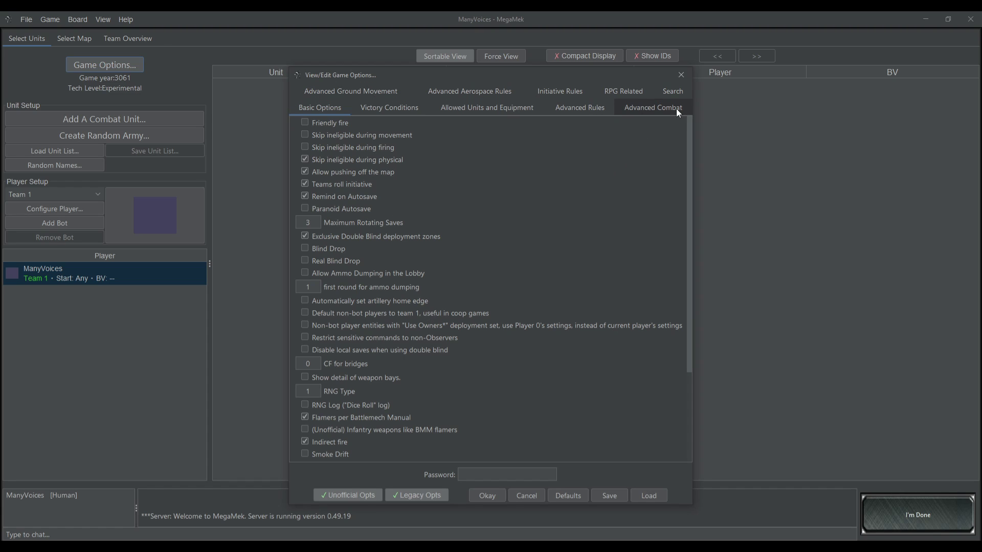
left_click(578, 108)
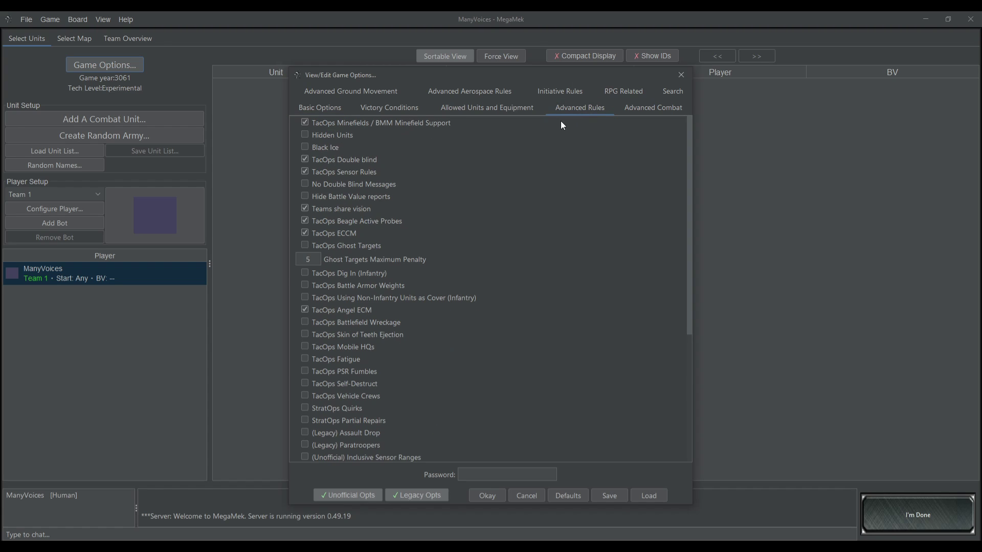
left_click(623, 91)
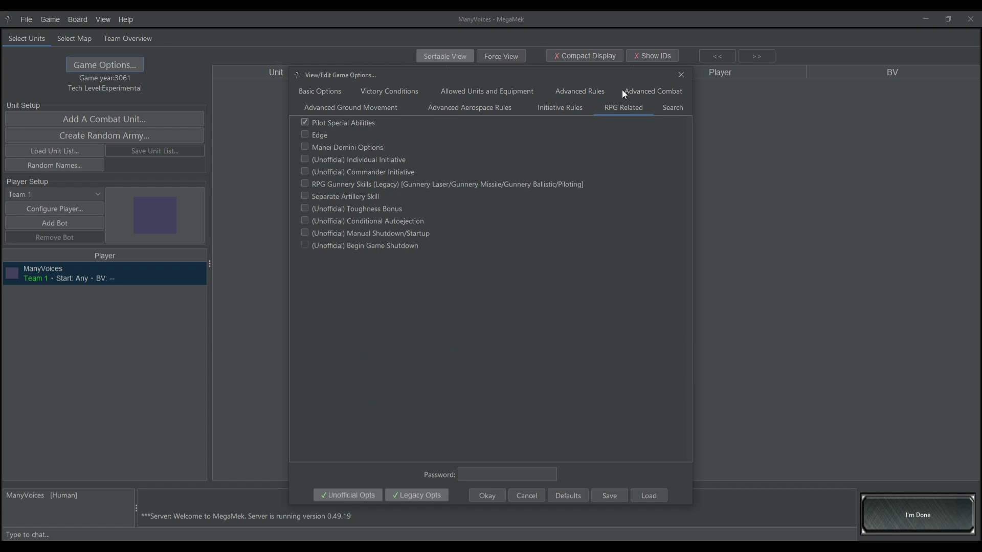
left_click(673, 108)
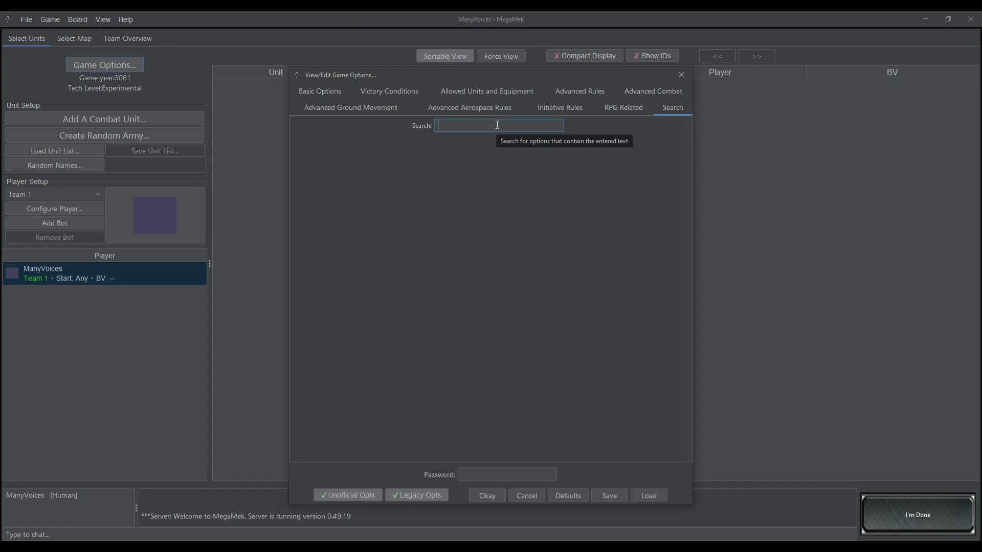
type("SPECIAL")
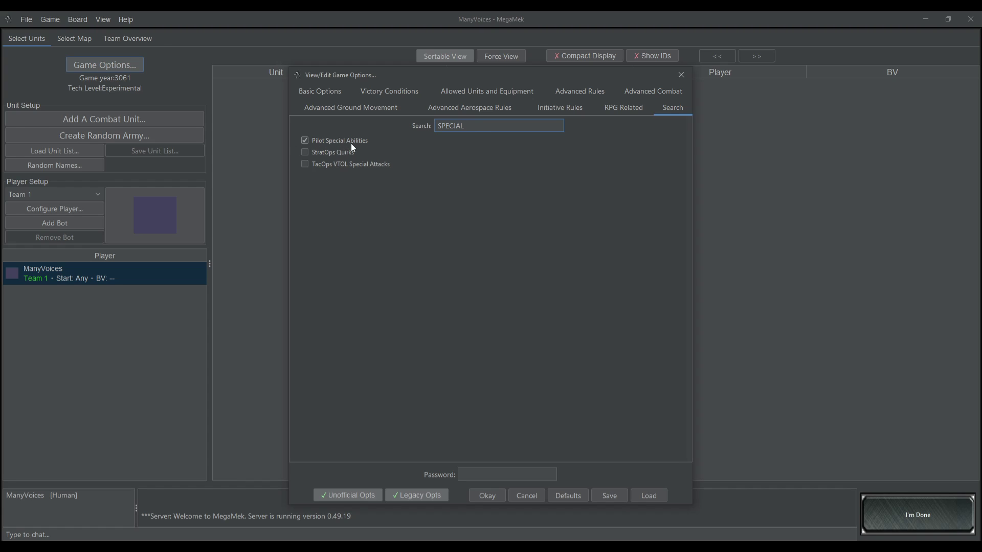
Step: Replace the game options search text with BLIND
key("ctrl+a")
key("BackSpace")
type("BLIND")
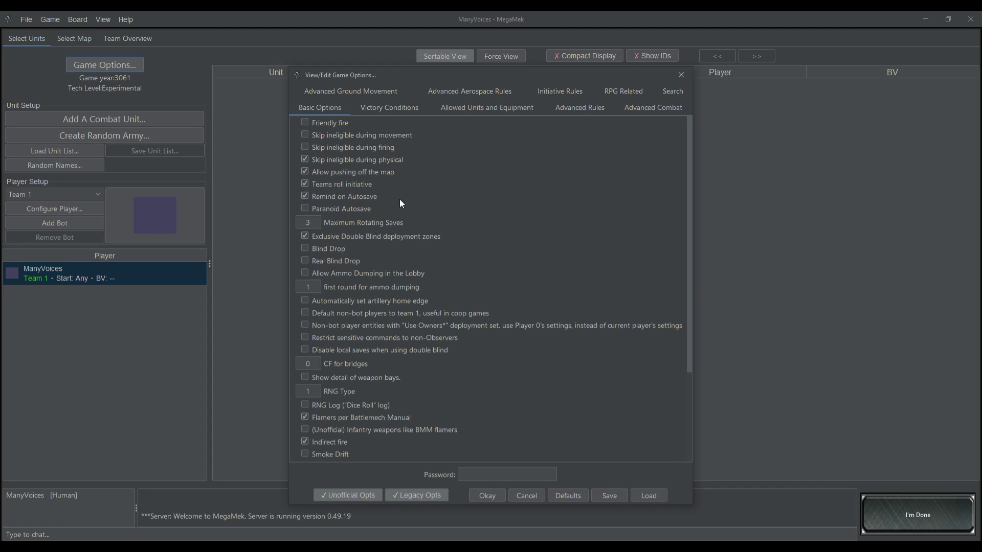
Step: Save the game options to a file named mANY VOICES GAME OPTIONS in the mmconf folder
left_click(613, 497)
type("mANY")
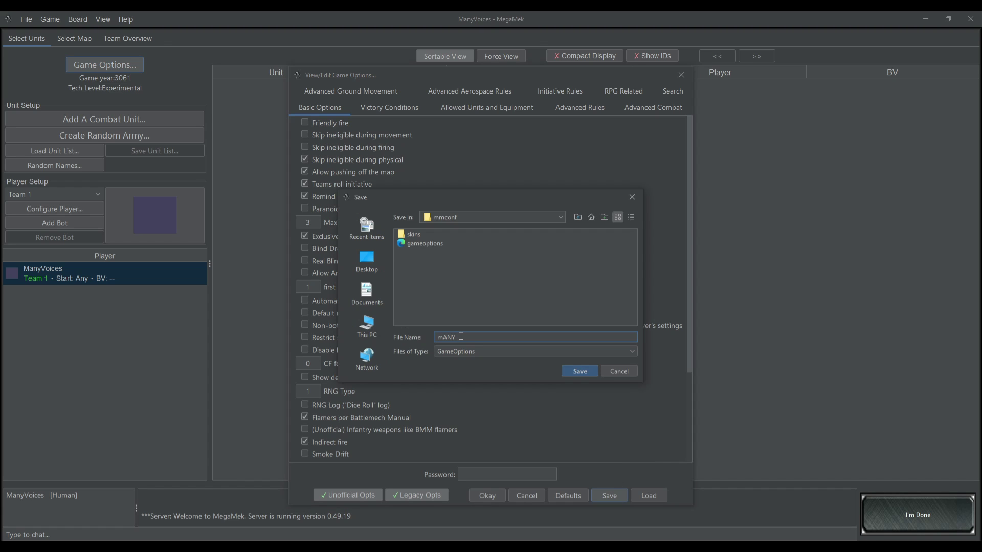
type("vOICES gAME oPTIONS")
left_click(584, 368)
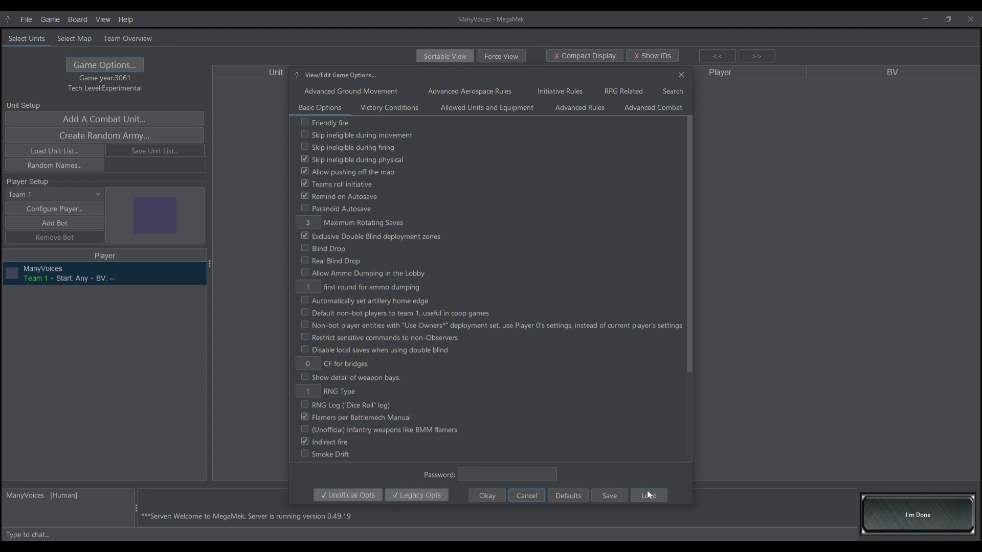
Step: Start loading a game options file and browse the Local Disk (C:) and Desktop locations for it
left_click(648, 494)
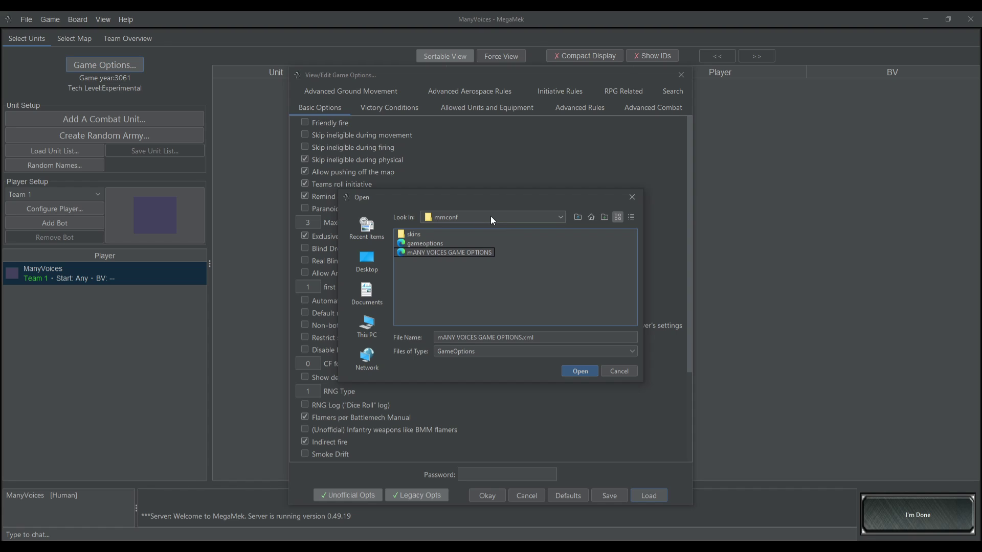
left_click(489, 216)
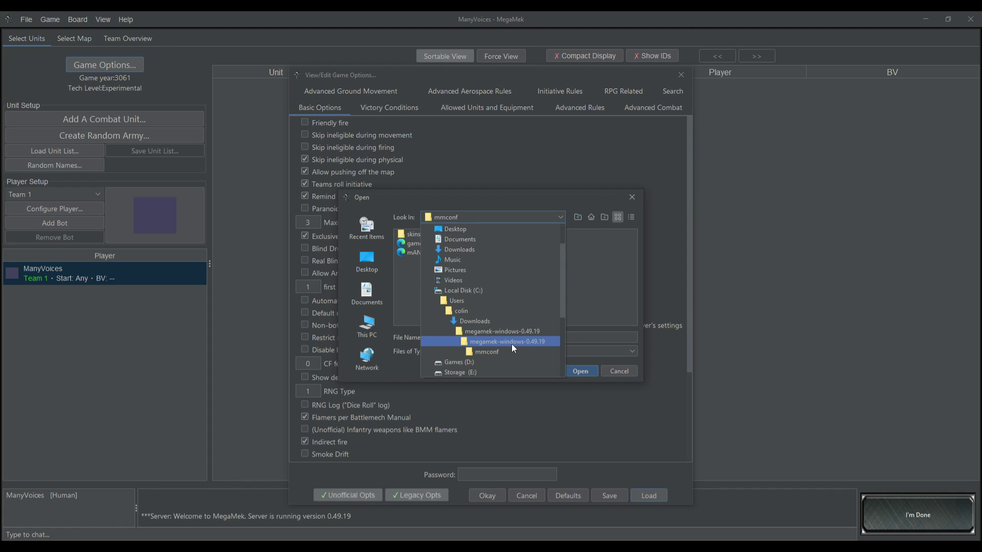
left_click(482, 289)
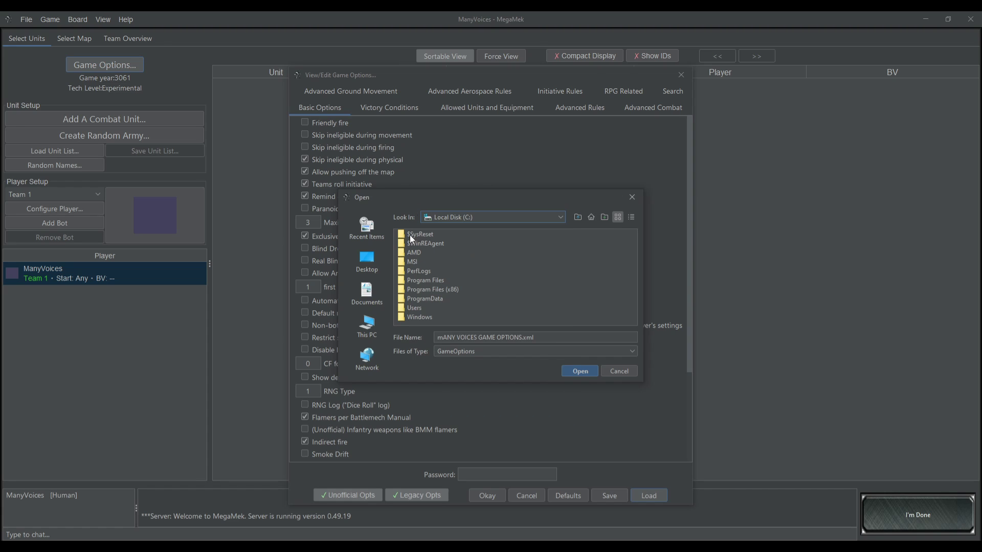
left_click(478, 216)
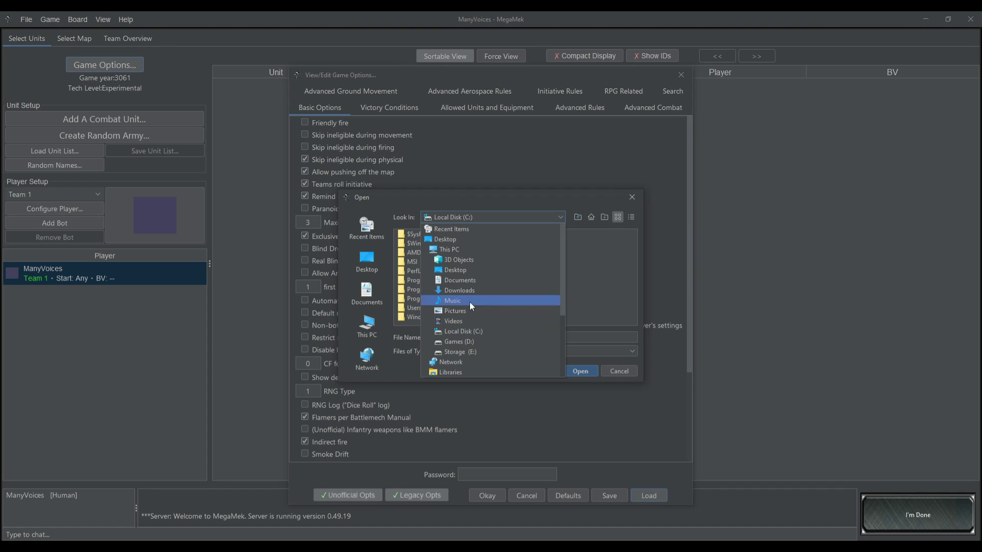
left_click(466, 270)
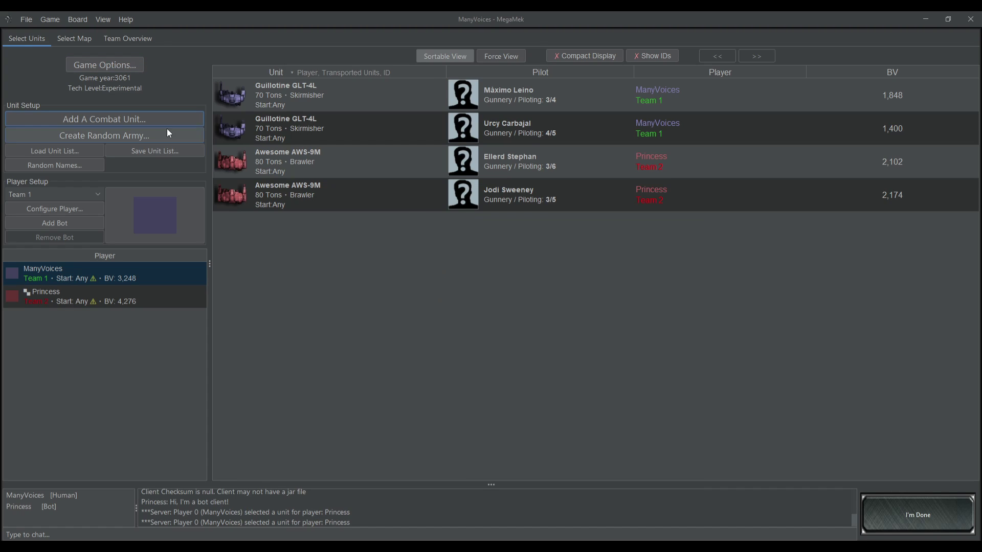
Step: Display the team overview to compare both teams' tonnage, cost and BV
left_click(127, 40)
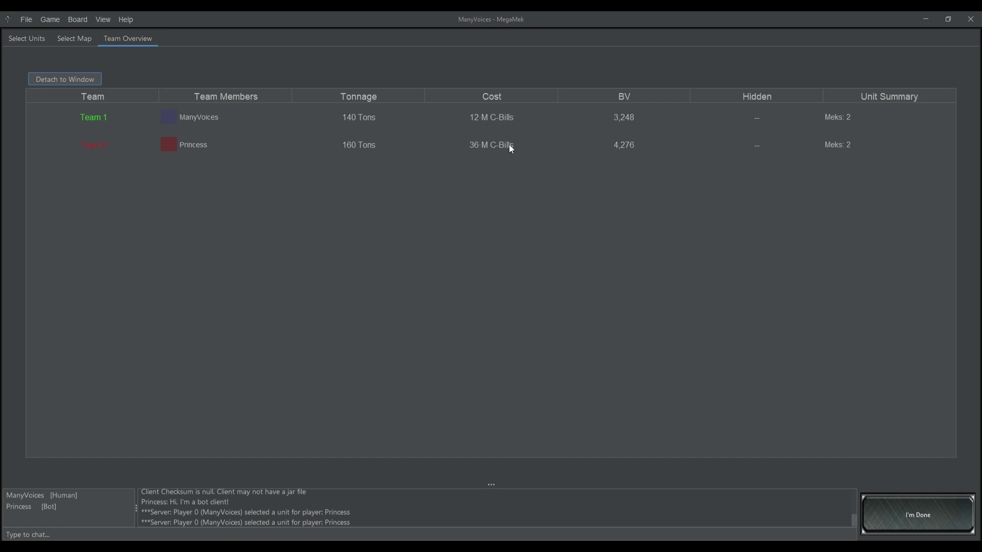